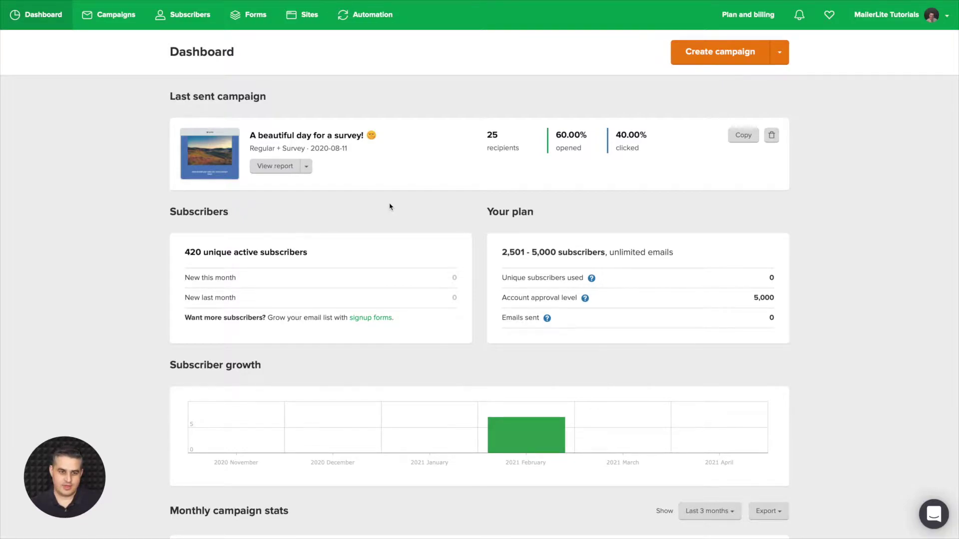
# Step: Go from the dashboard to Forms to list the pop-up forms
pyautogui.click(248, 15)
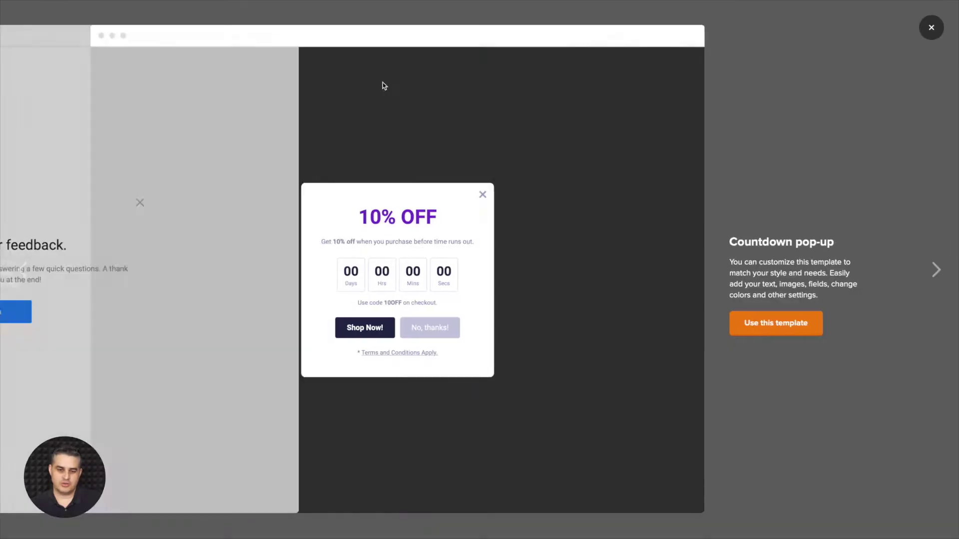
pyautogui.press('Left')
pyautogui.press('Right')
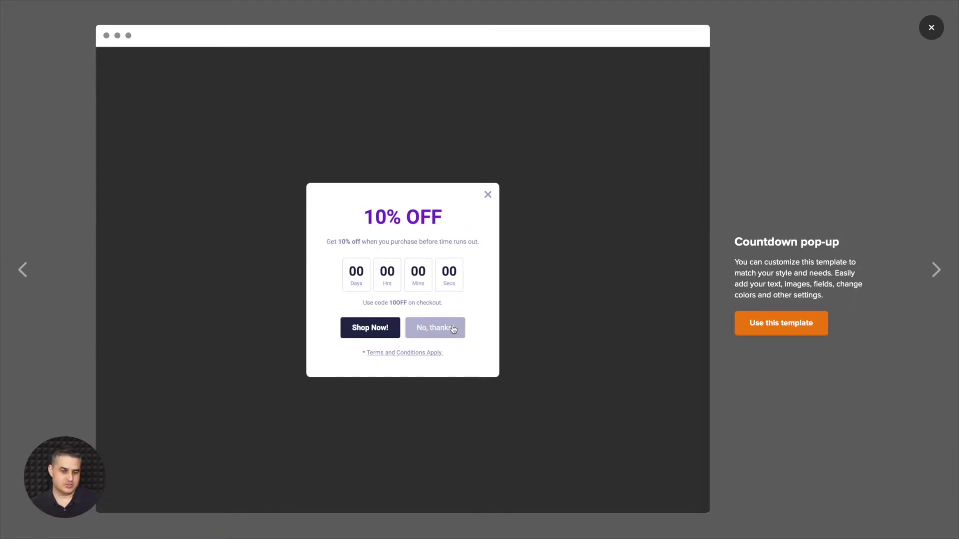
pyautogui.press('Right')
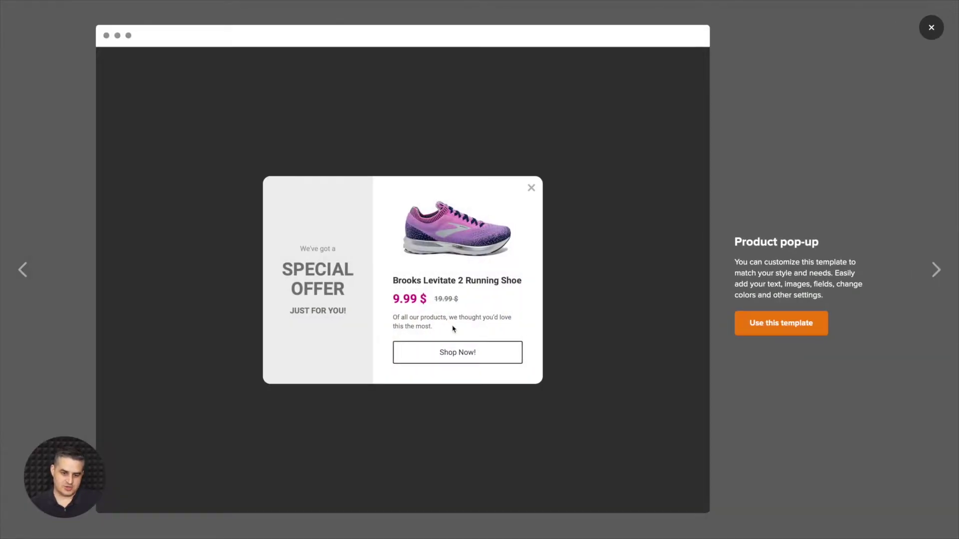
pyautogui.press('Right')
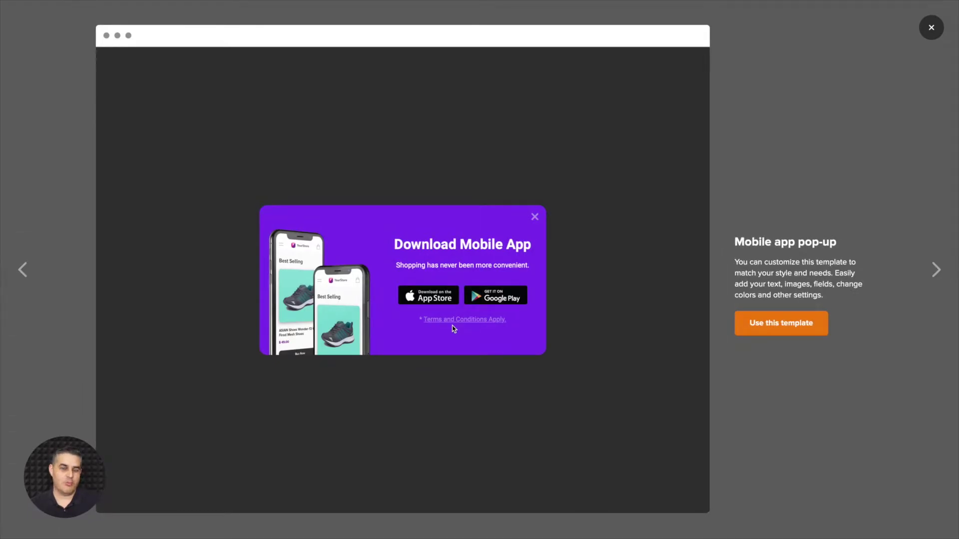
pyautogui.press('Right')
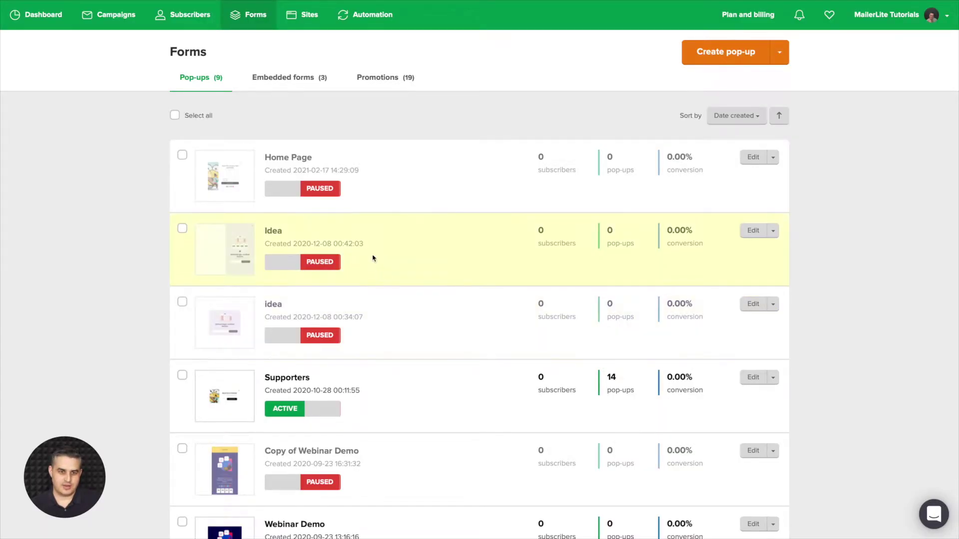
# Step: Switch to the Sites list of websites and landing pages
pyautogui.click(306, 17)
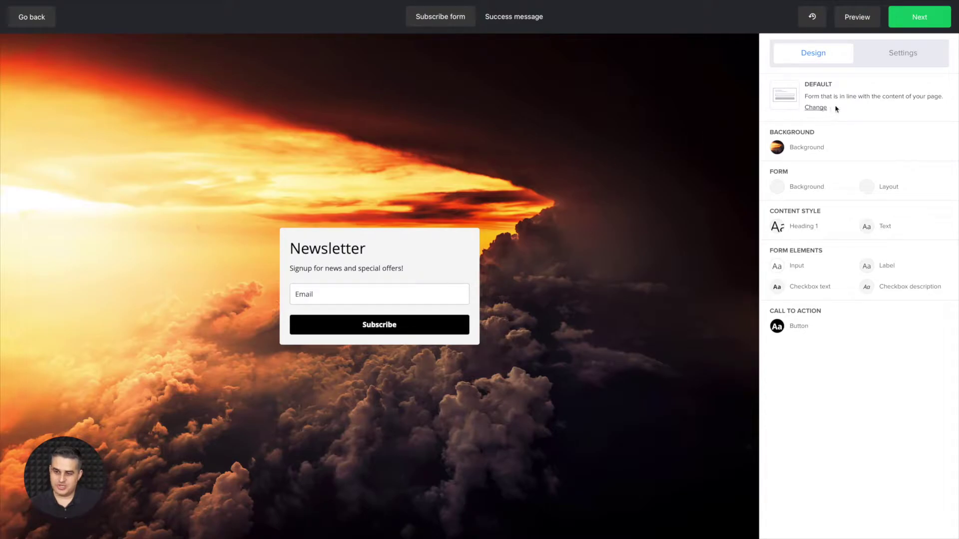
# Step: Show the form's Settings tab and expand Signup form settings
pyautogui.click(903, 63)
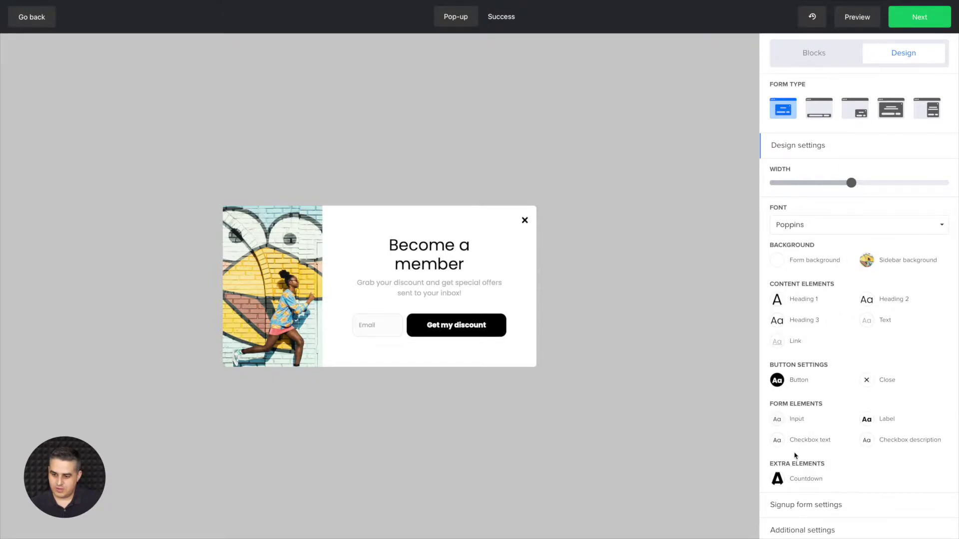
pyautogui.click(819, 504)
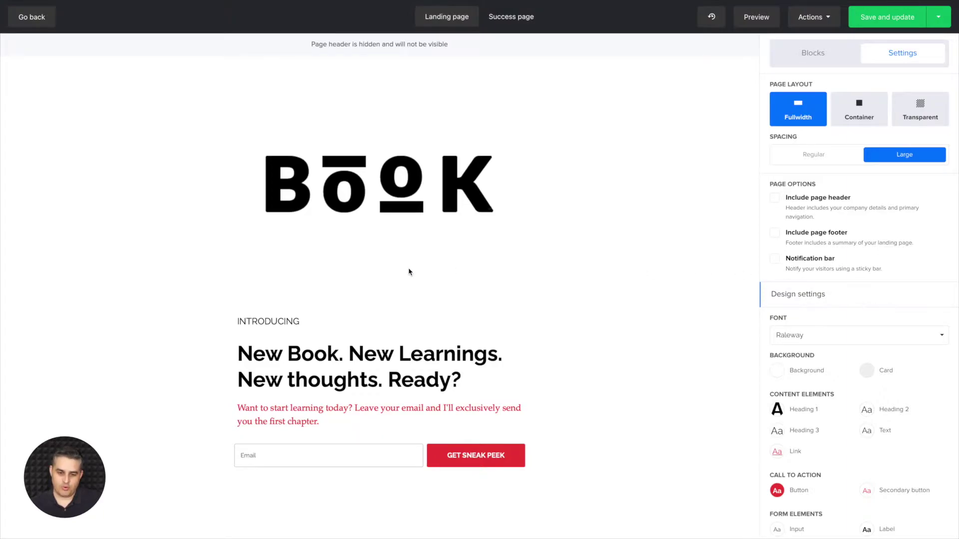
# Step: Edit the BOOK page's email signup block and expand its Form tab's extra settings
pyautogui.scroll(-3, 434, 272)
pyautogui.moveTo(408, 379)
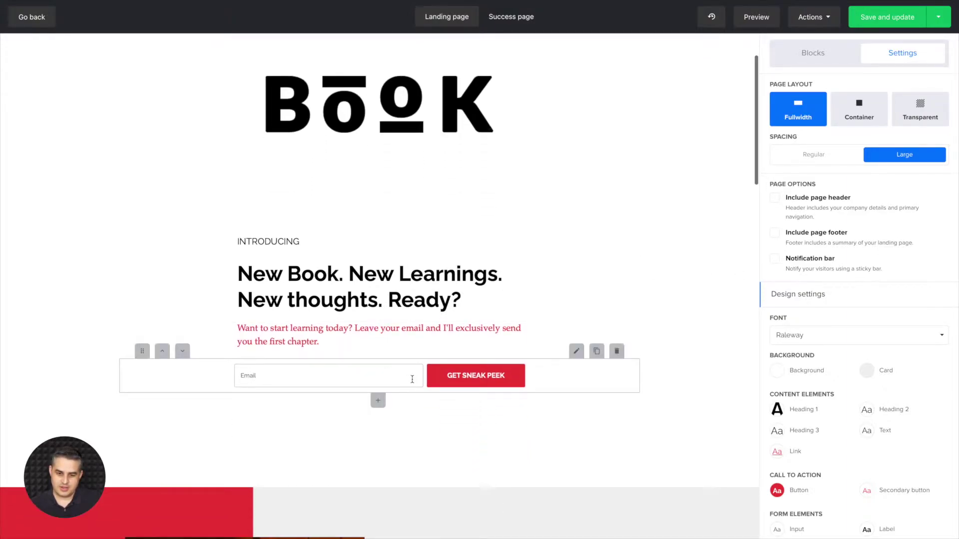
pyautogui.click(576, 352)
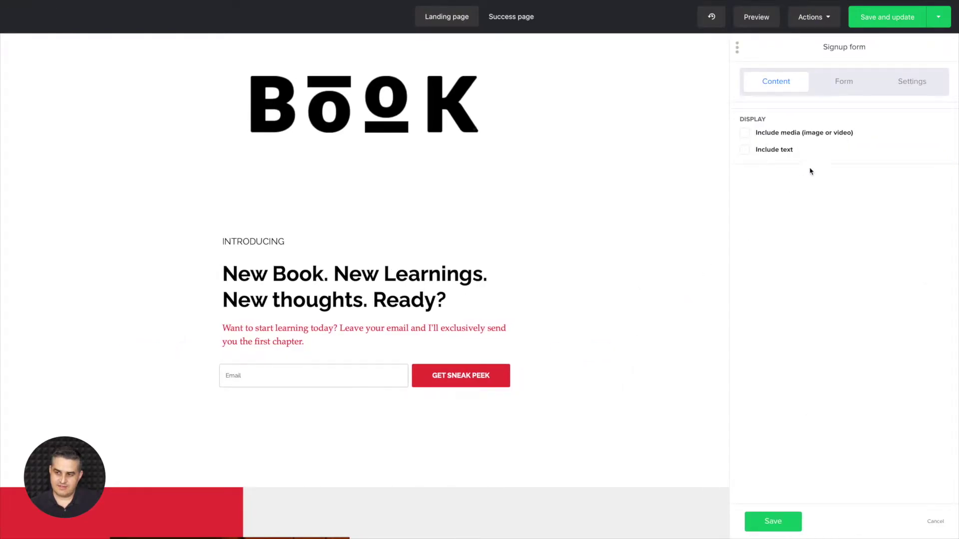
pyautogui.click(849, 86)
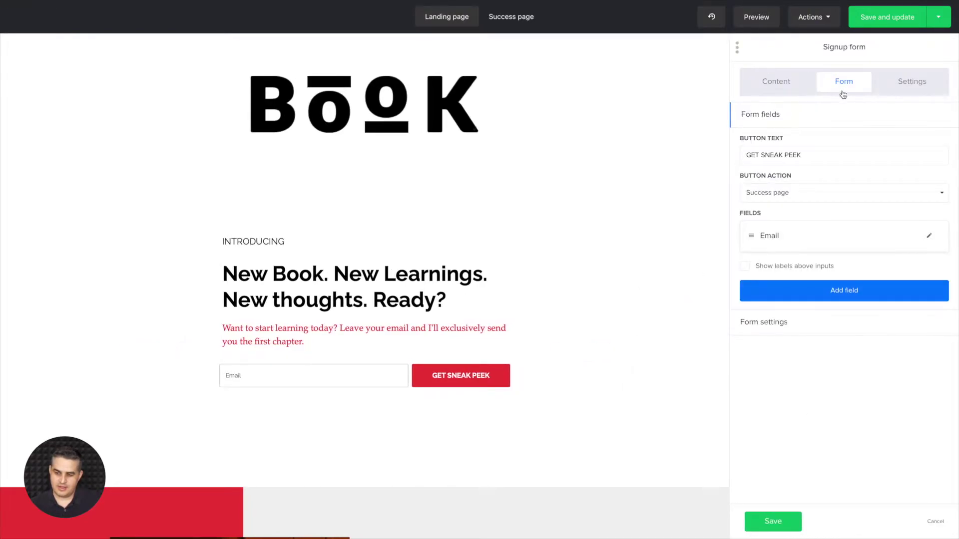
pyautogui.click(768, 322)
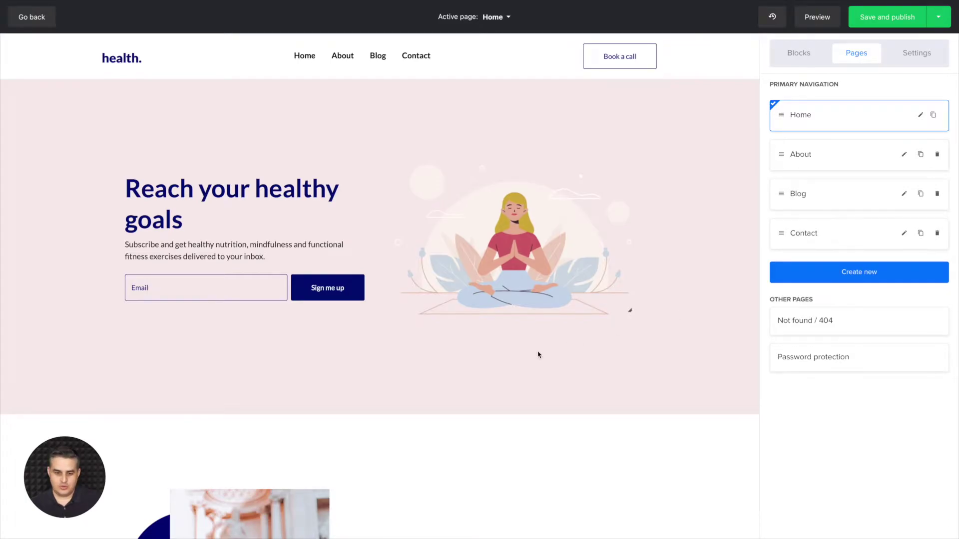
# Step: Edit the Home page hero signup block and expand its Form settings on the Form tab
pyautogui.scroll(-7, 538, 353)
pyautogui.scroll(7, 538, 353)
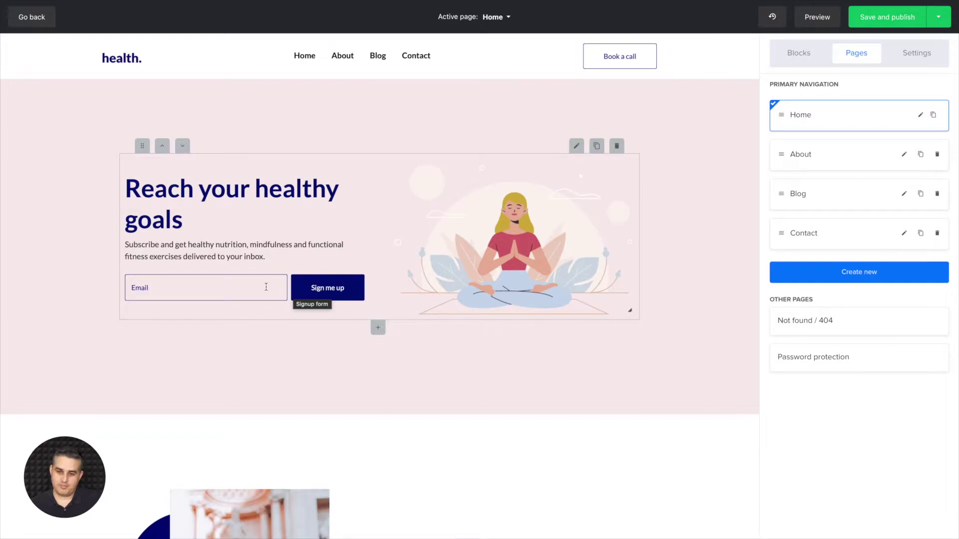
pyautogui.click(577, 149)
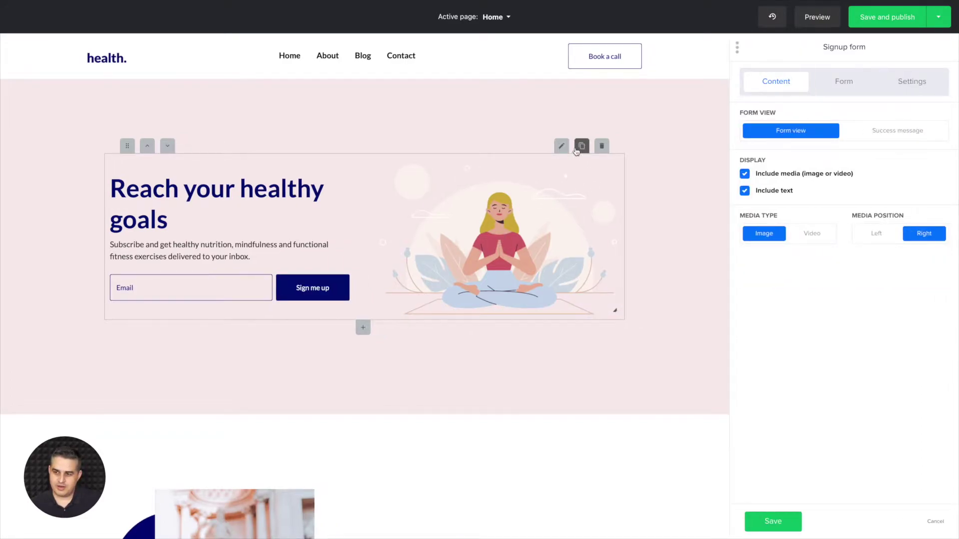
pyautogui.click(844, 84)
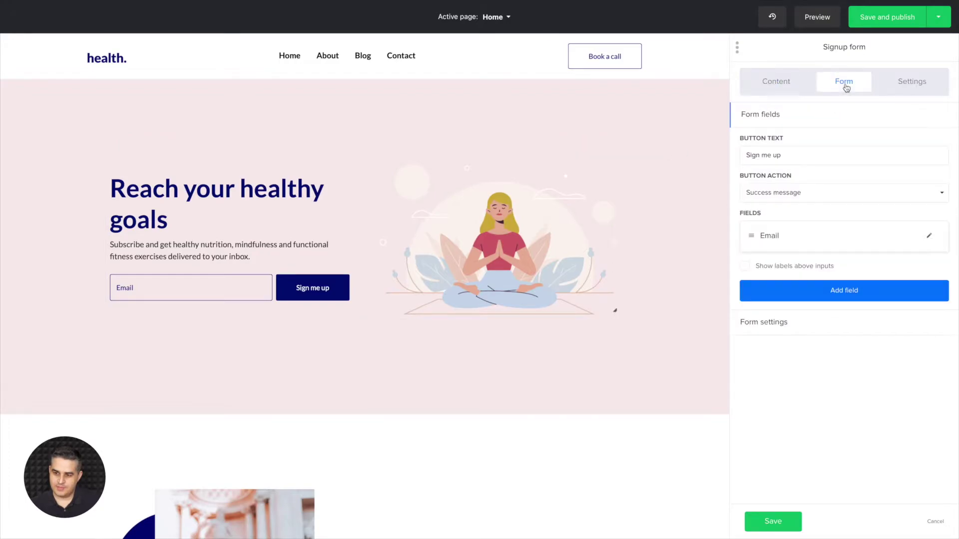
pyautogui.click(757, 323)
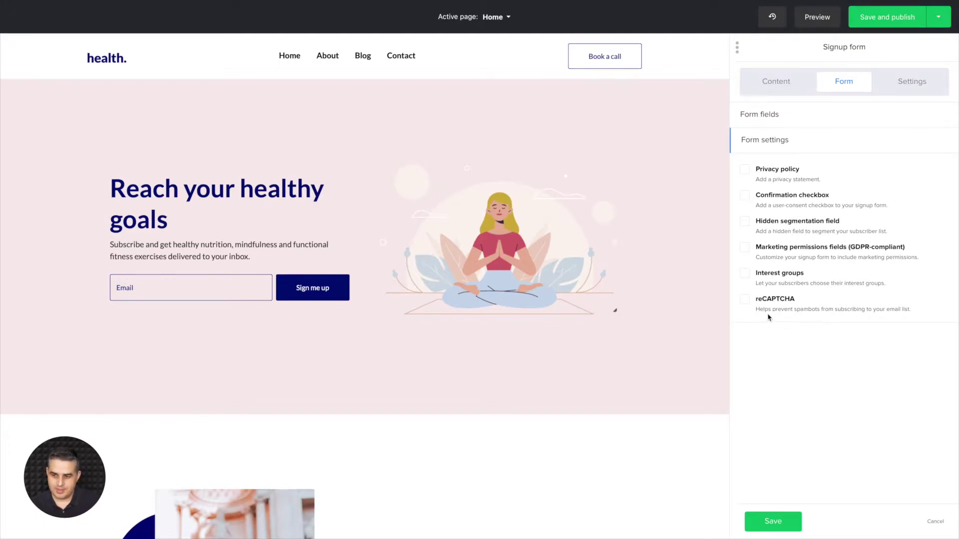
# Step: Enable the Privacy policy notice and link 'Privacy Policy.' to MailerLite's privacy page in a new tab
pyautogui.click(744, 169)
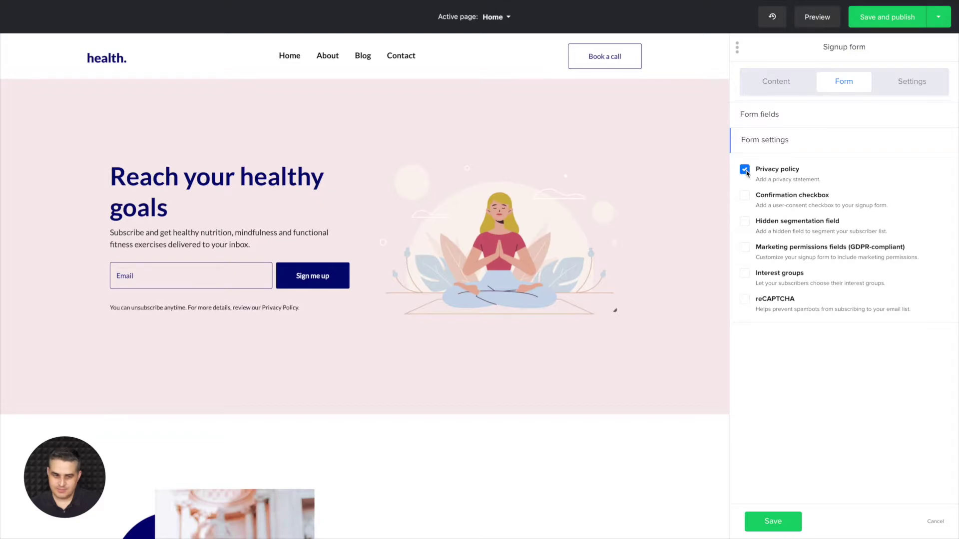
pyautogui.click(227, 307)
pyautogui.moveTo(746, 126); pyautogui.dragTo(789, 125)
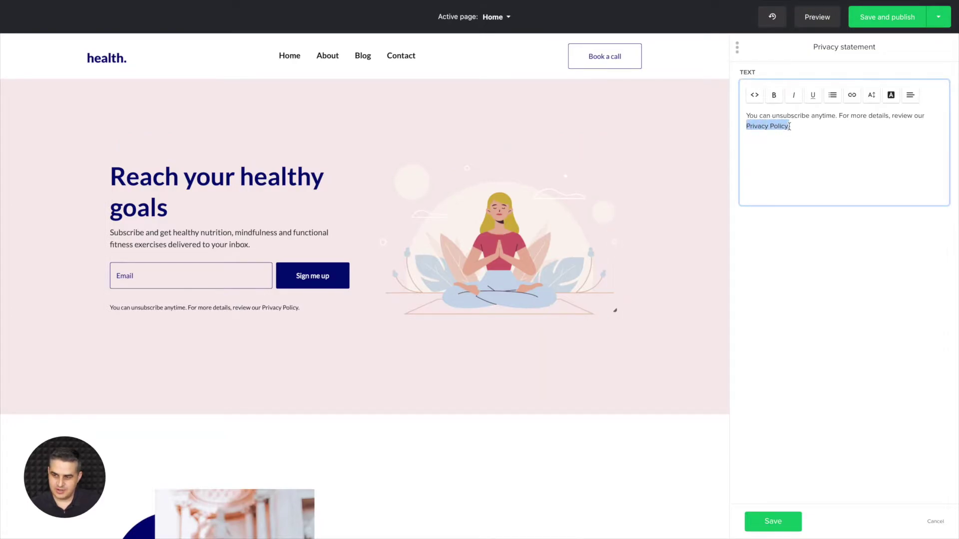
pyautogui.click(852, 95)
pyautogui.click(788, 119)
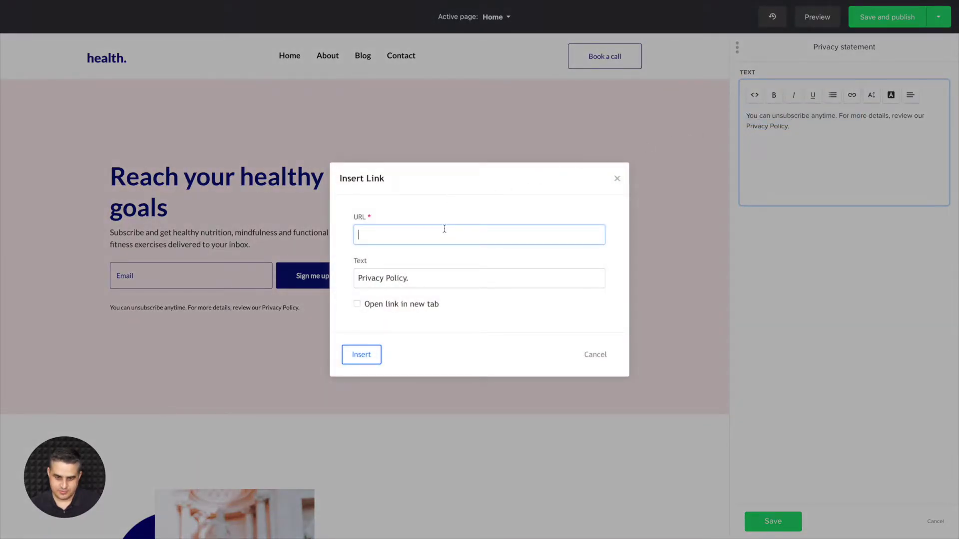
pyautogui.write('https://www.mailerlite.com/legal/privacy-policy')
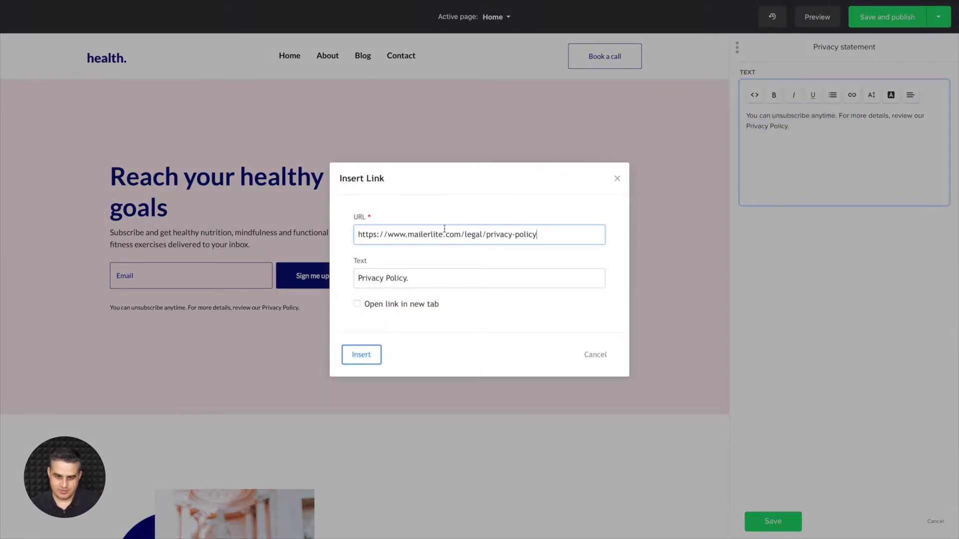
pyautogui.click(357, 305)
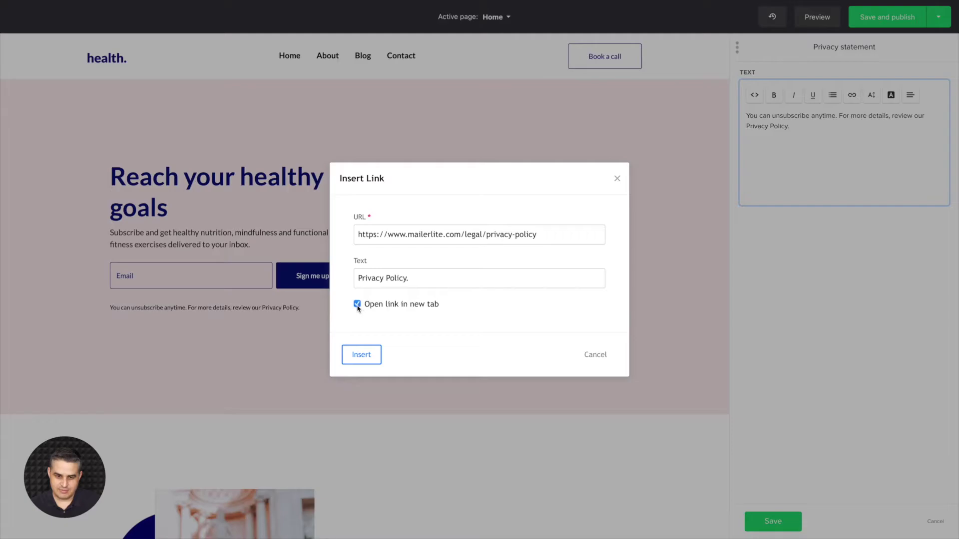
pyautogui.click(352, 355)
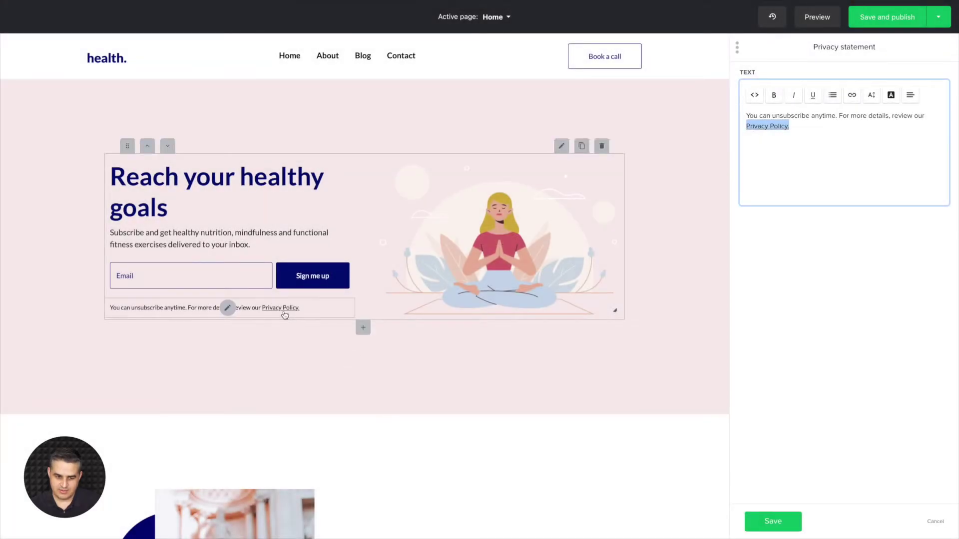
pyautogui.click(935, 522)
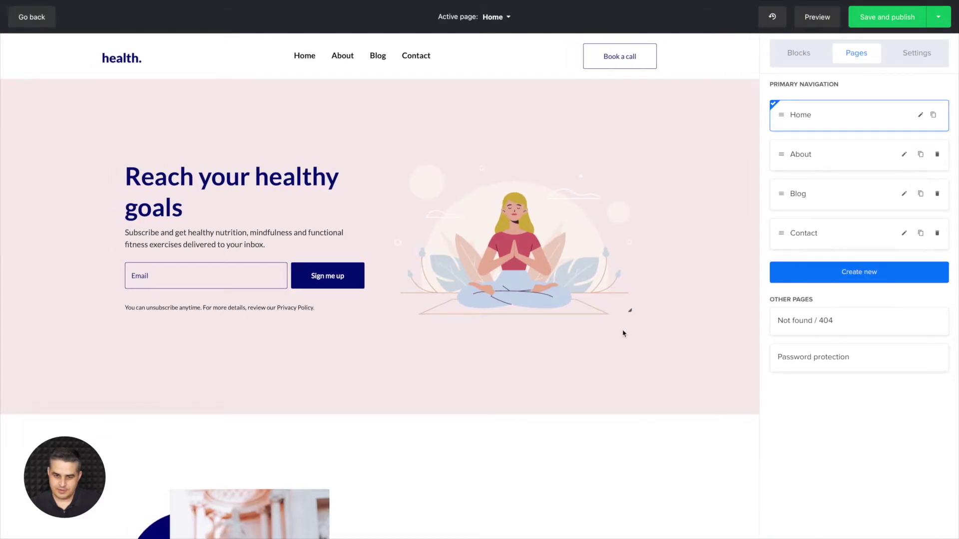
# Step: In the Home signup block's Form settings, untick Privacy policy and tick Confirmation checkbox
pyautogui.click(576, 146)
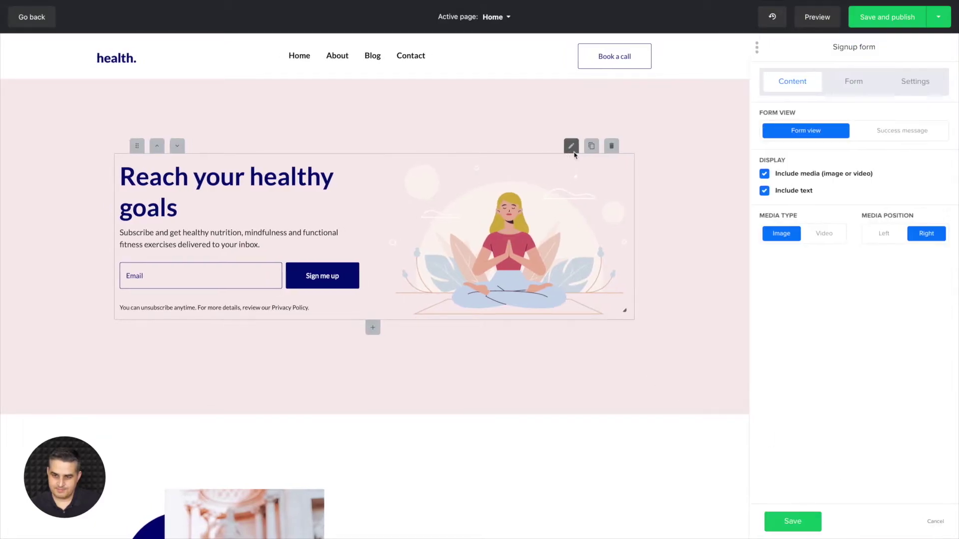
pyautogui.click(843, 82)
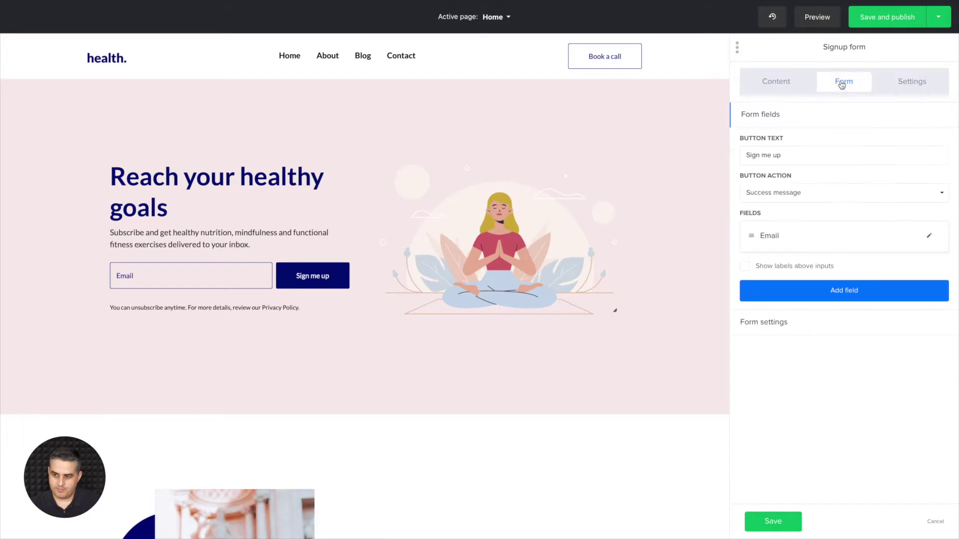
pyautogui.click(764, 322)
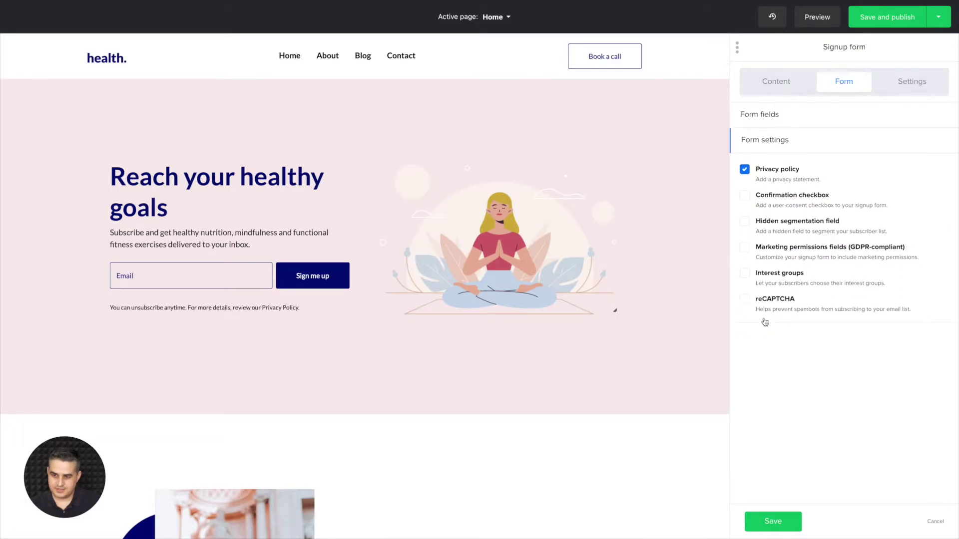
pyautogui.click(745, 169)
pyautogui.click(744, 195)
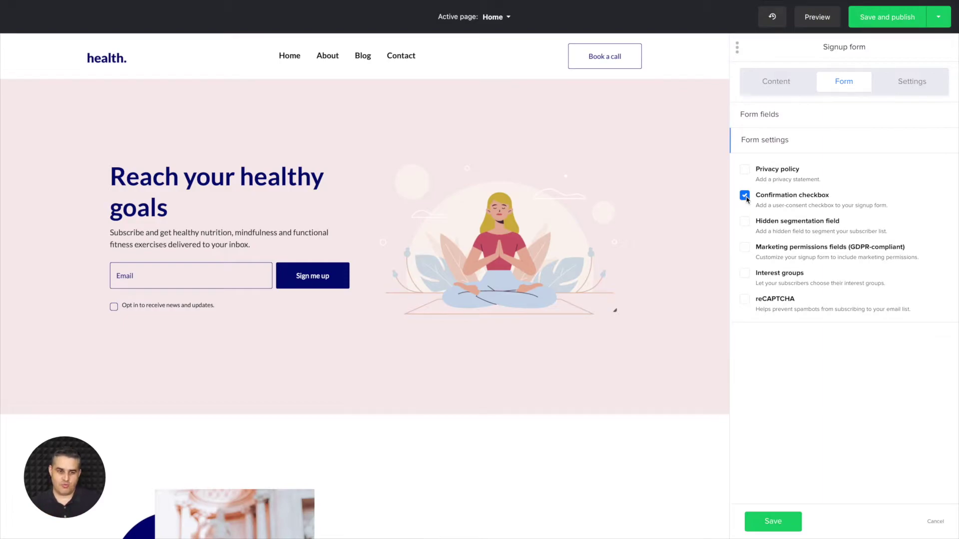
# Step: Replace the opt-in checkbox with a hidden segmentation field assigning Dog to Pet, then disable it
pyautogui.click(745, 199)
pyautogui.click(745, 223)
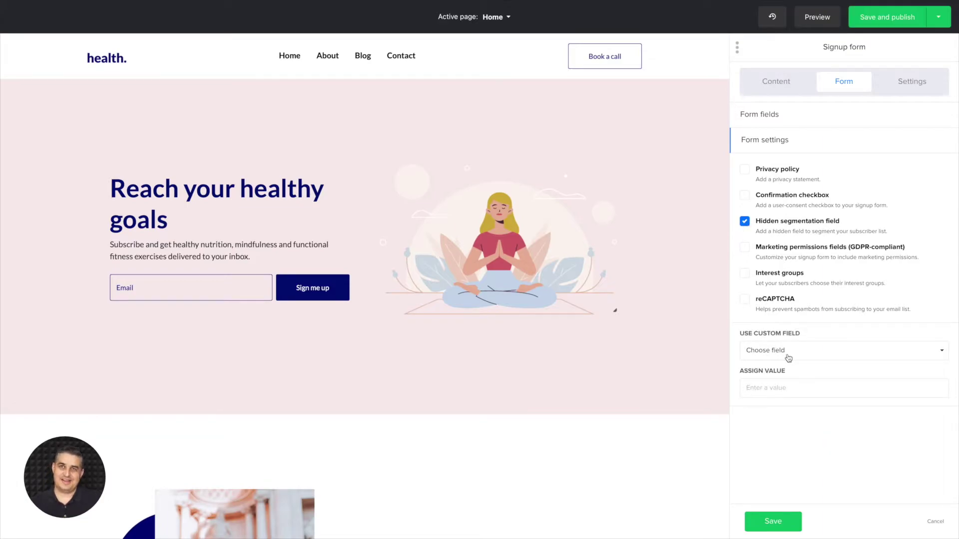
pyautogui.click(788, 356)
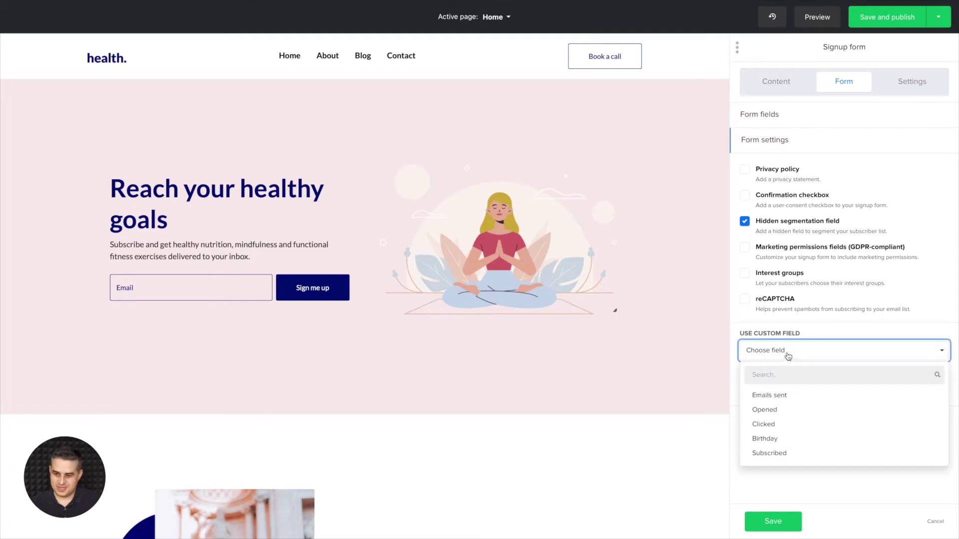
pyautogui.scroll(-3, 793, 421)
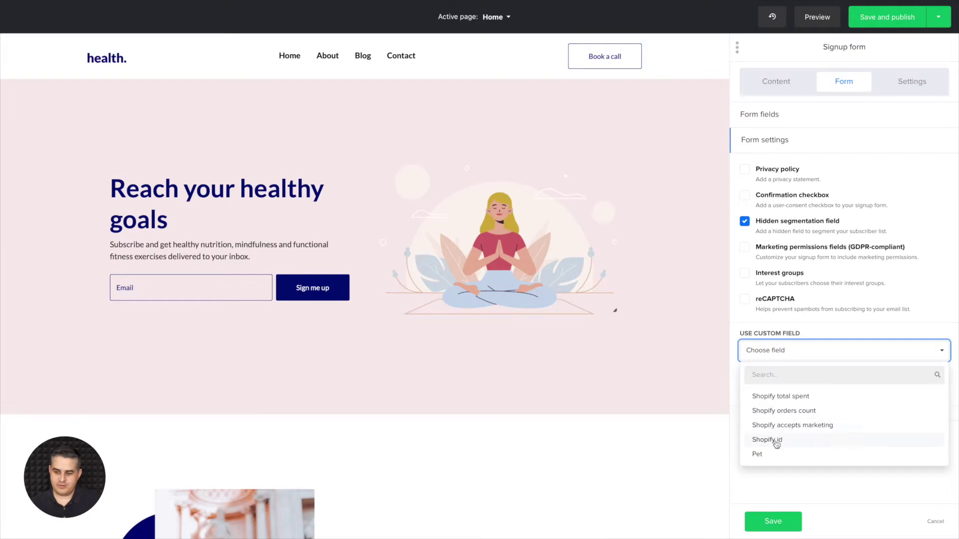
pyautogui.click(768, 454)
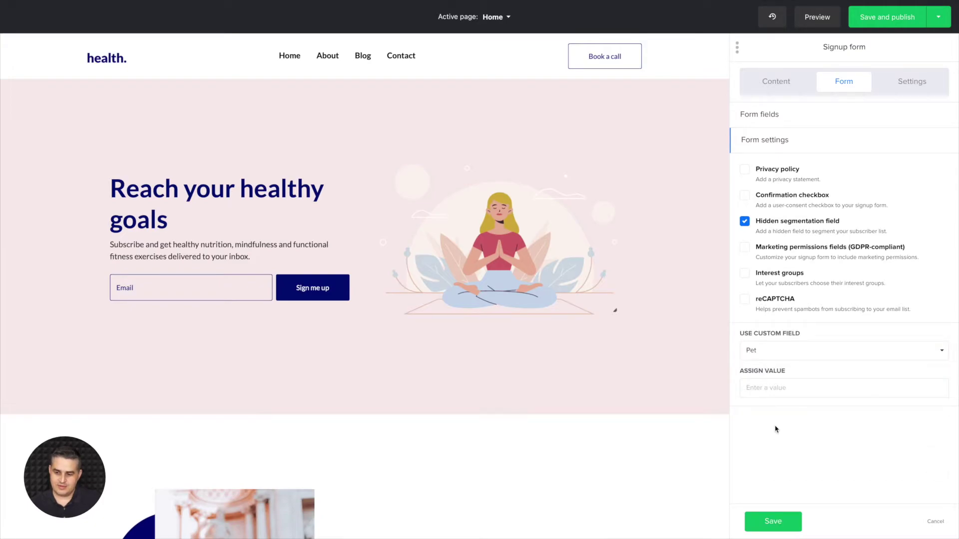
pyautogui.click(759, 389)
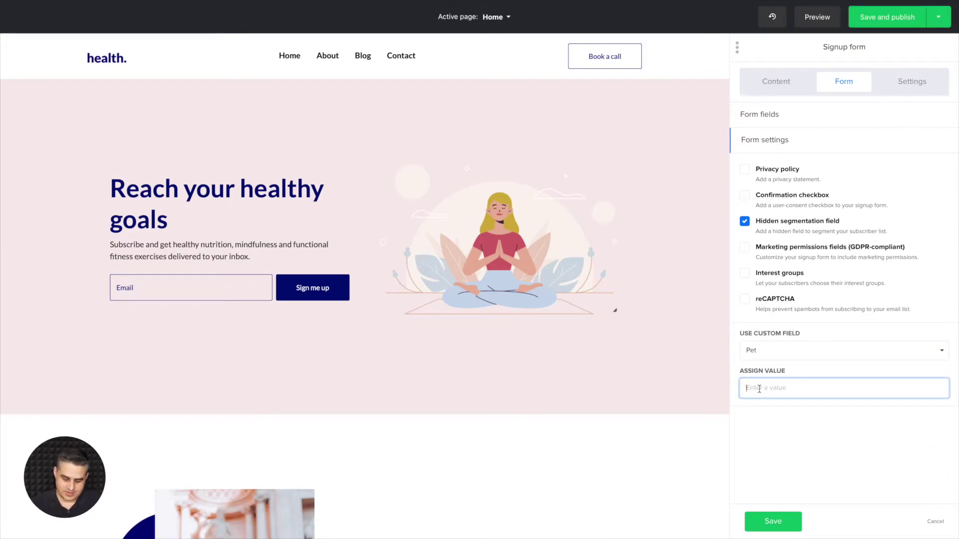
pyautogui.write('Dog')
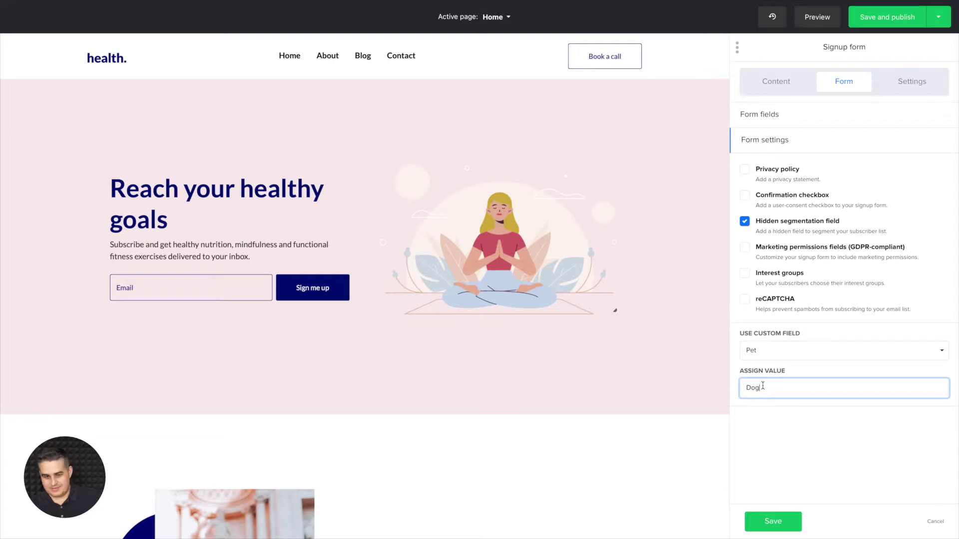
pyautogui.click(745, 223)
# Step: Tick Marketing permissions fields (GDPR-compliant) and review the added Email and advertising section
pyautogui.click(746, 248)
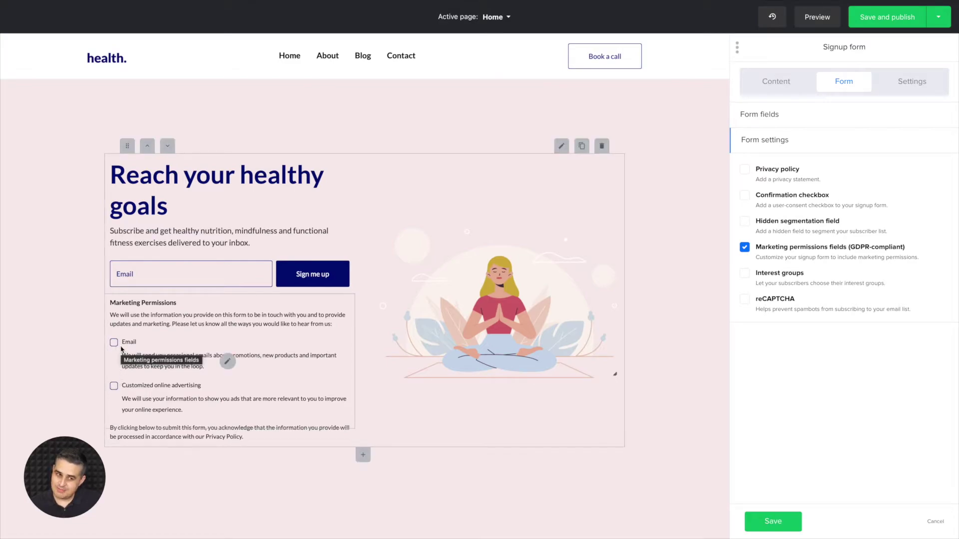
pyautogui.moveTo(110, 230); pyautogui.dragTo(252, 249)
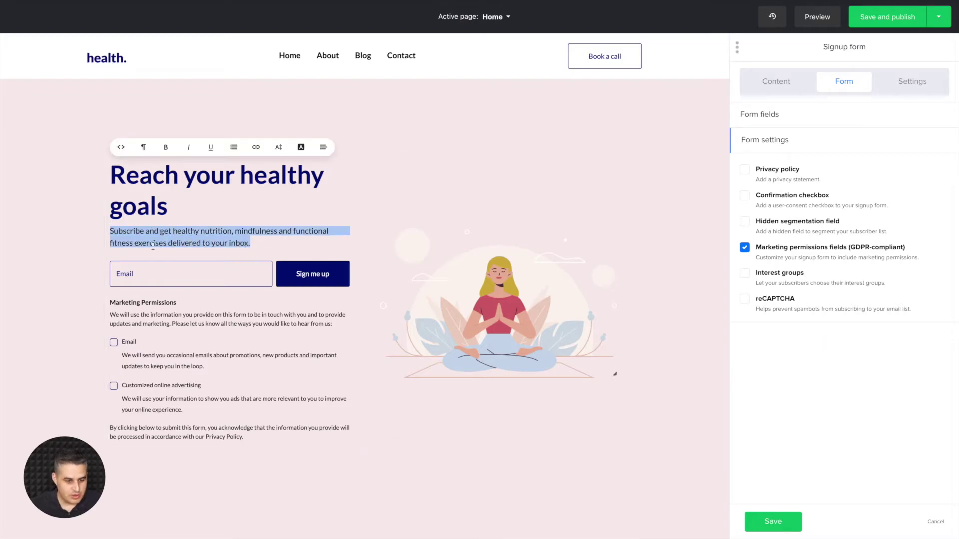
pyautogui.click(87, 243)
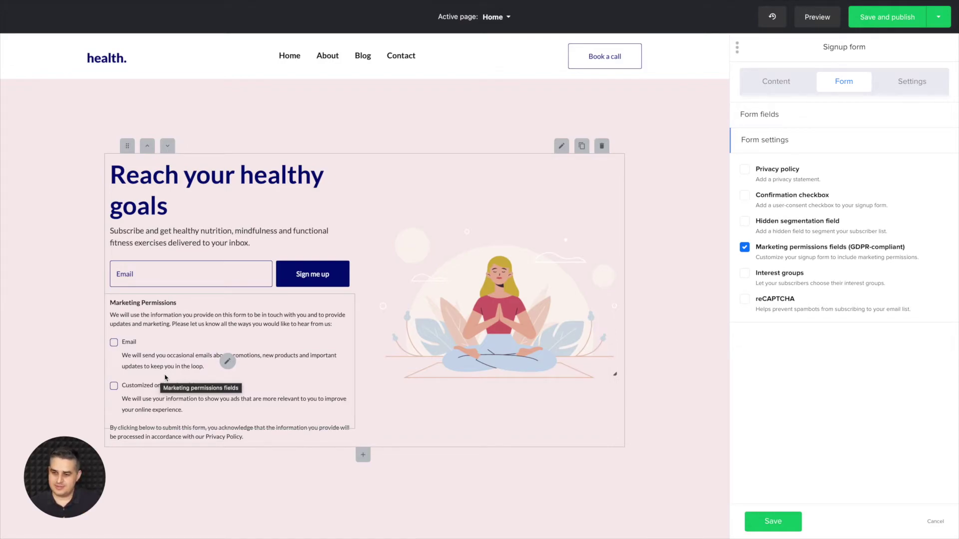
# Step: Swap GDPR permissions for interest groups, add then delete Blacklist, and move Engaged Canadians above Book Club
pyautogui.click(744, 246)
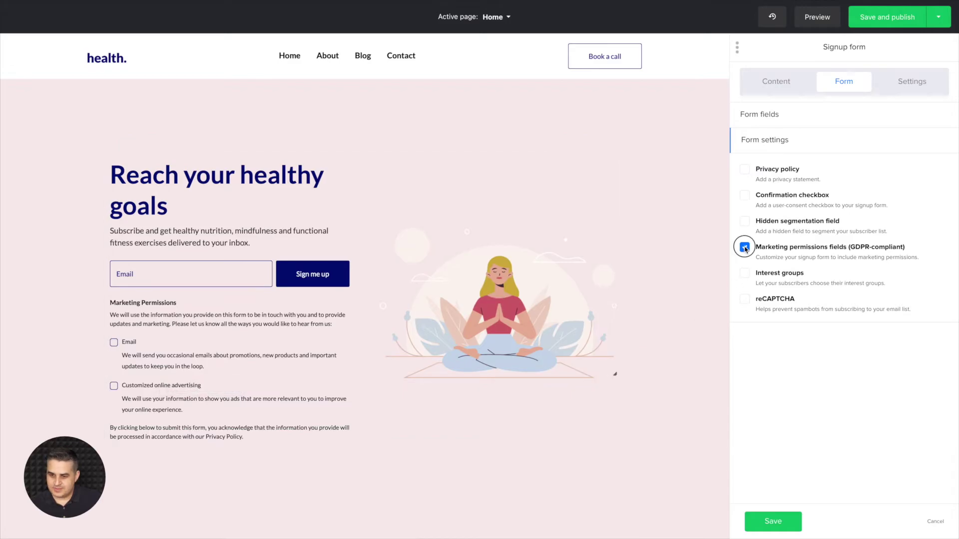
pyautogui.click(746, 275)
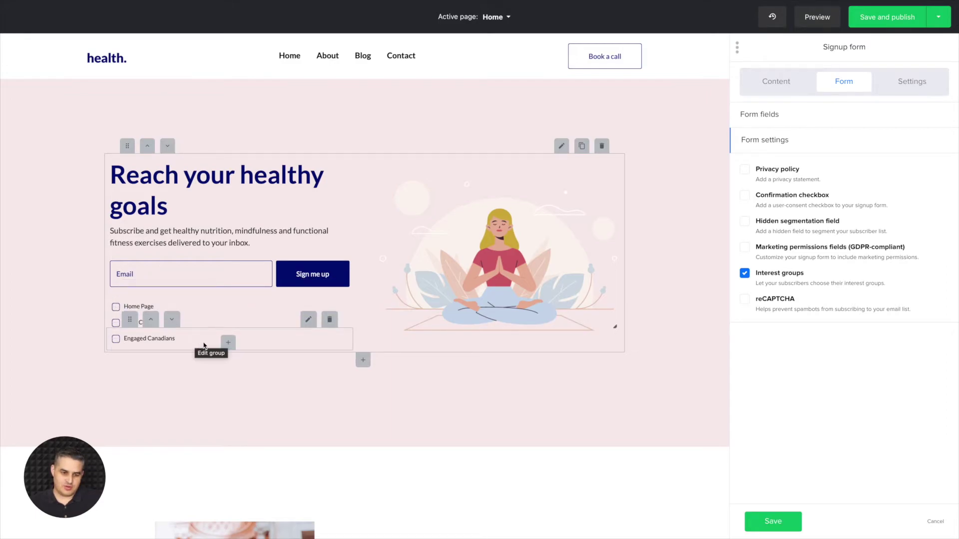
pyautogui.click(228, 342)
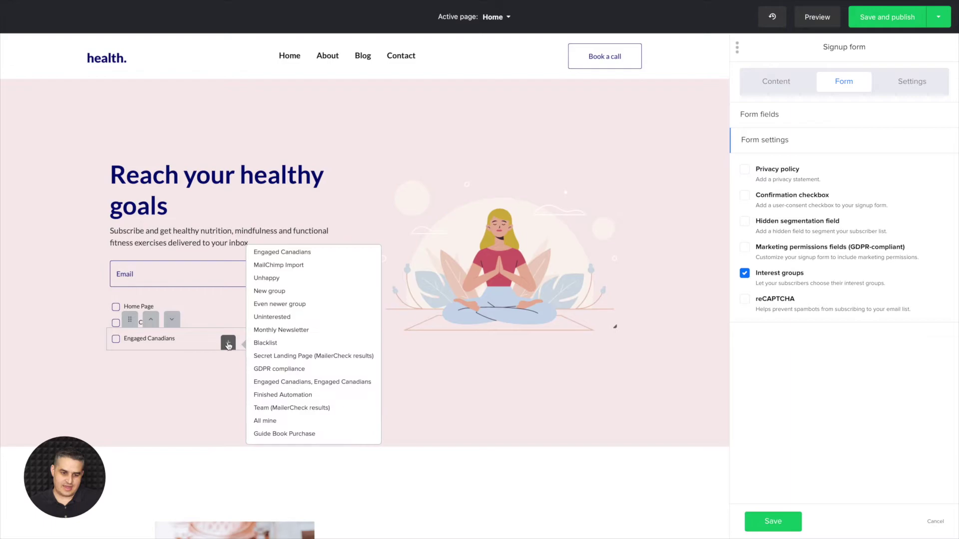
pyautogui.click(259, 345)
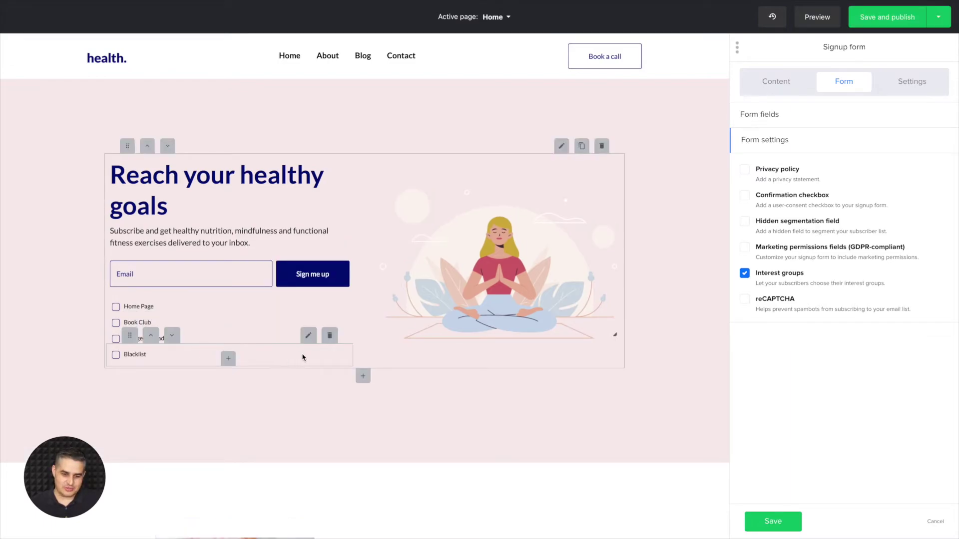
pyautogui.click(329, 335)
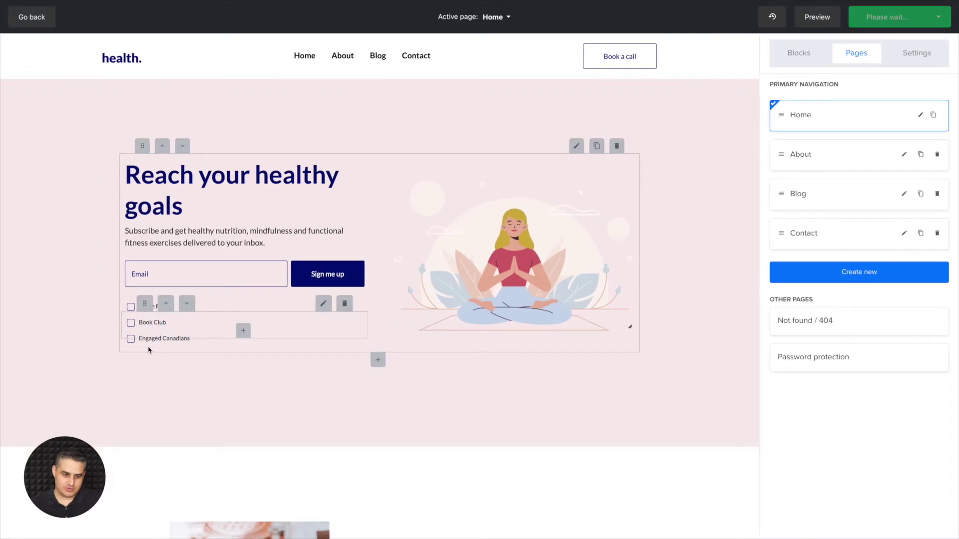
pyautogui.moveTo(145, 303); pyautogui.dragTo(186, 294)
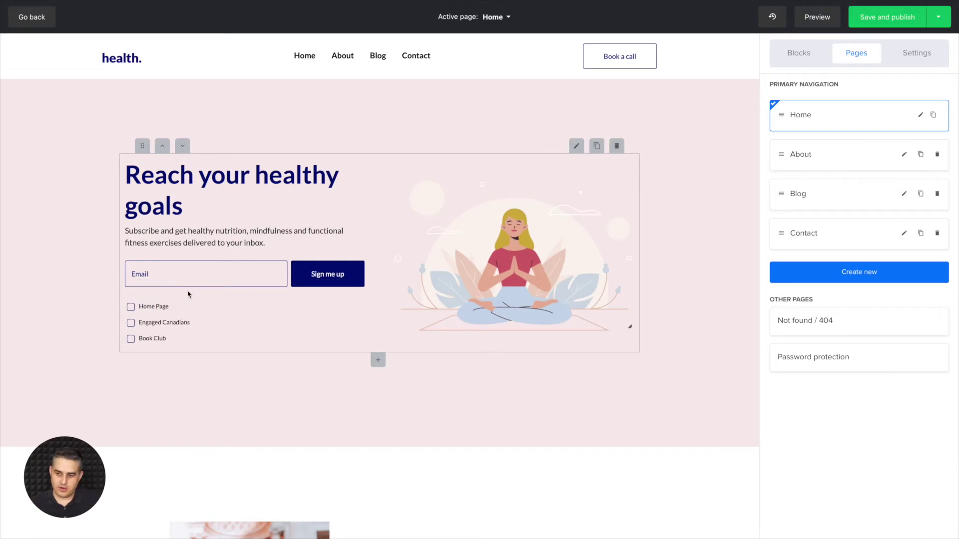
pyautogui.moveTo(161, 308)
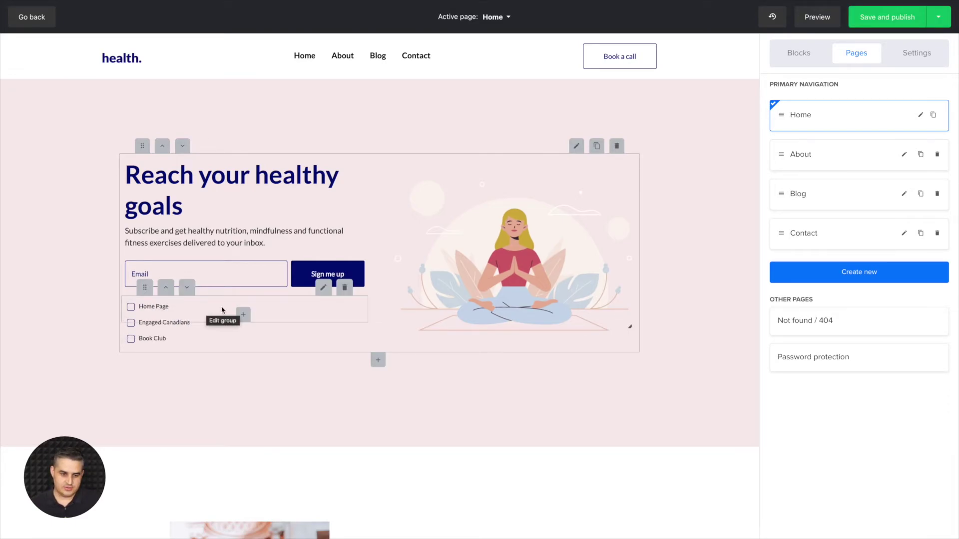
# Step: Rename the Home Page and Engaged Canadians interest groups to Dog and Cat
pyautogui.click(322, 288)
pyautogui.click(797, 90)
pyautogui.hotkey('ctrl', 'a')
pyautogui.write('D')
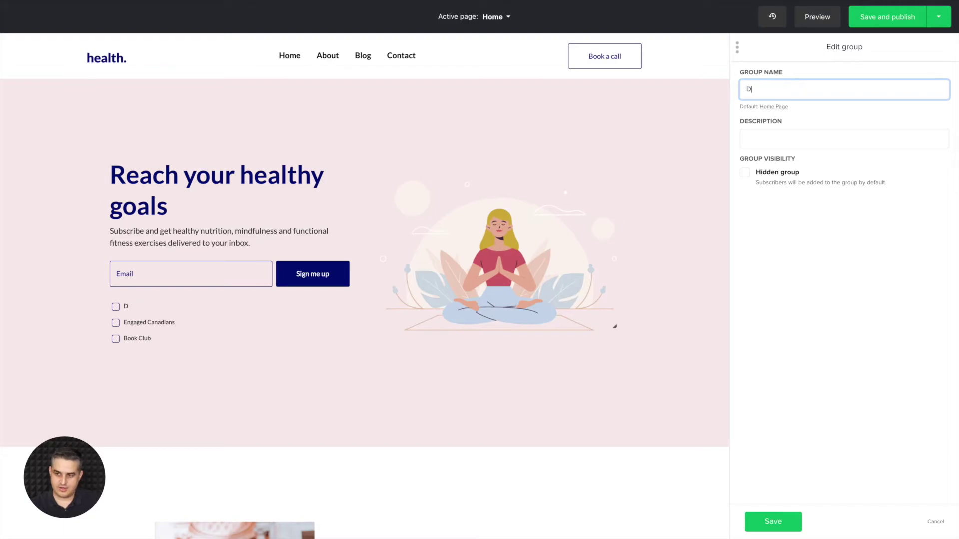
pyautogui.write('og')
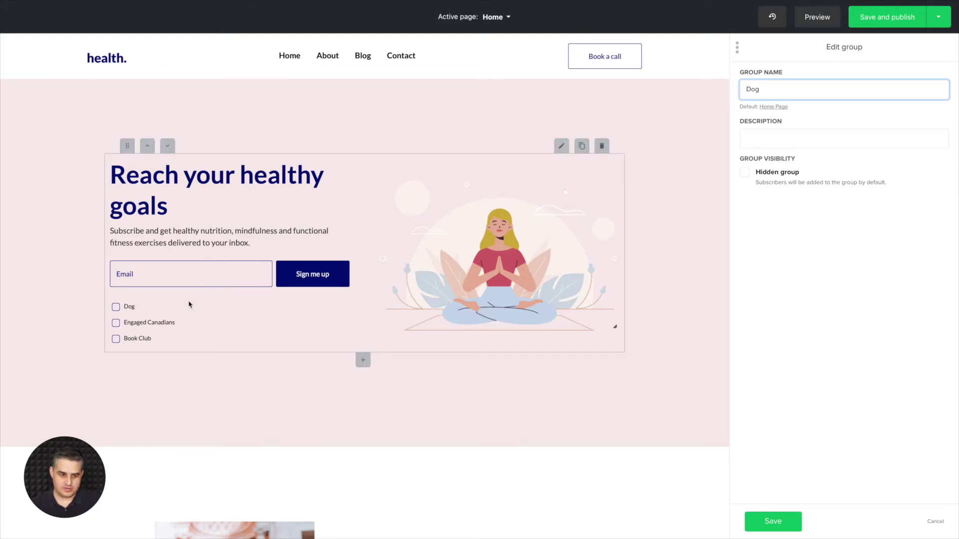
pyautogui.click(308, 303)
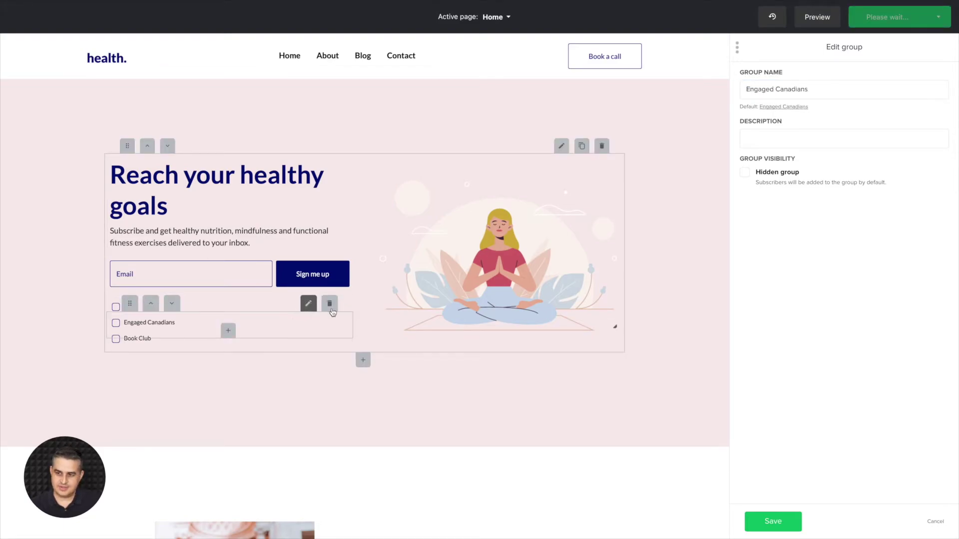
pyautogui.click(824, 88)
pyautogui.hotkey('ctrl', 'a')
pyautogui.write('Cat')
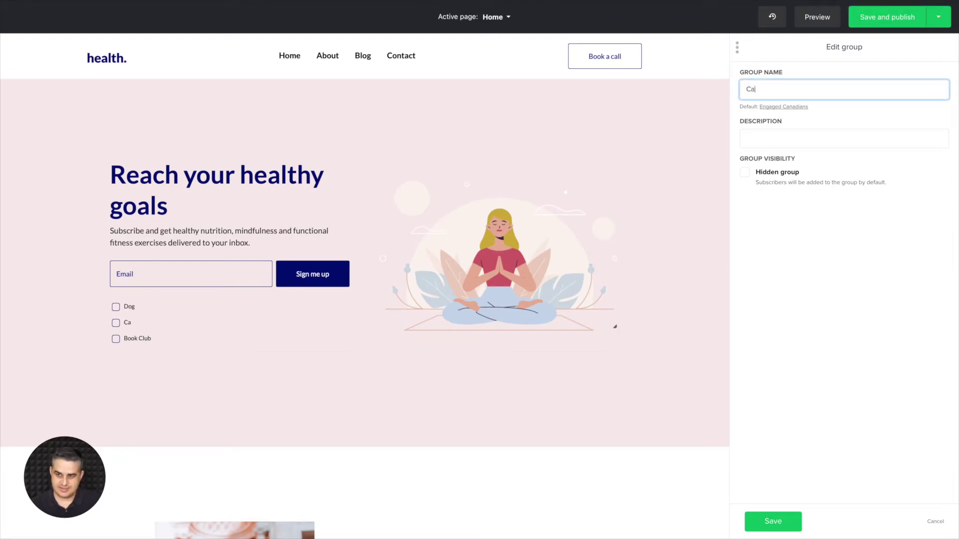
# Step: Rename the Book Club group to Bird, mark it hidden, and delete it from the form
pyautogui.click(308, 320)
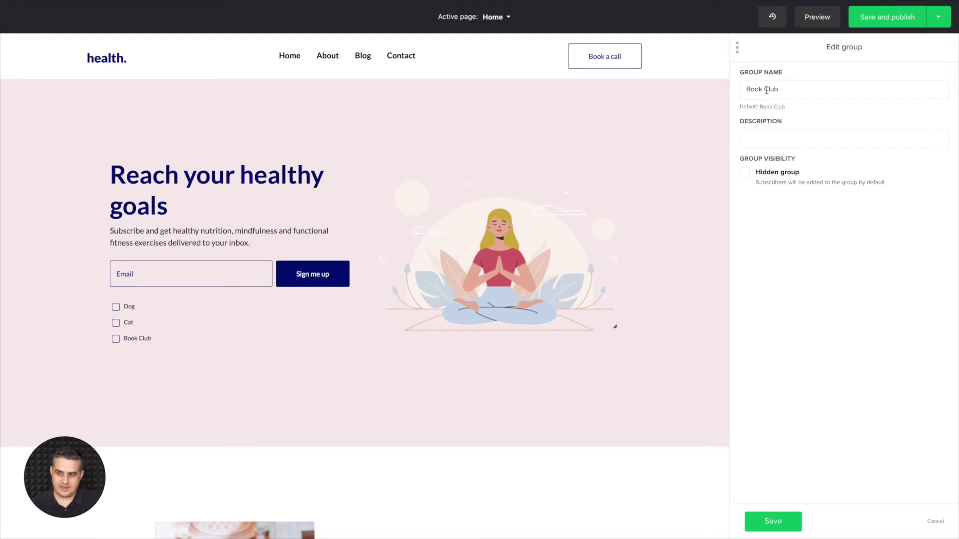
pyautogui.click(751, 91)
pyautogui.hotkey('ctrl', 'a')
pyautogui.write('Bir')
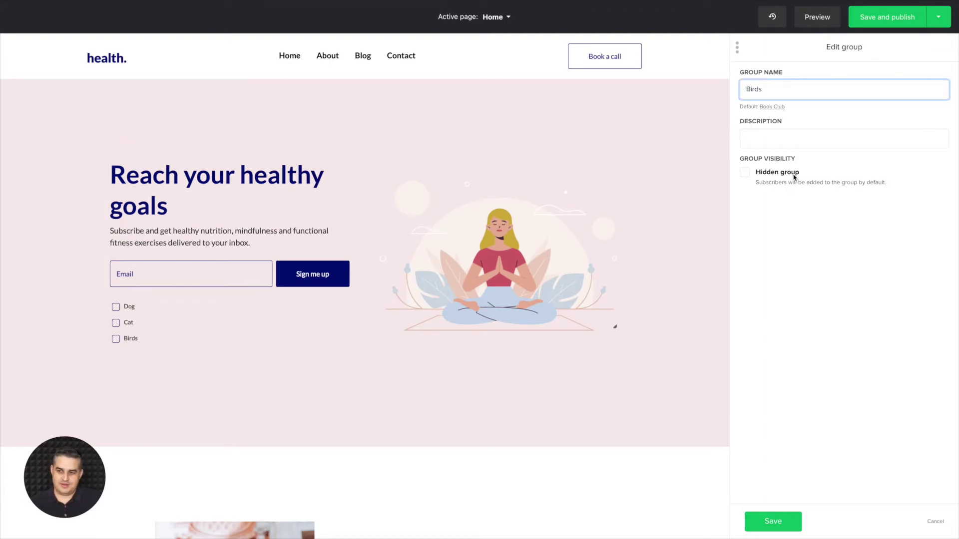
pyautogui.write('ds')
pyautogui.press('BackSpace')
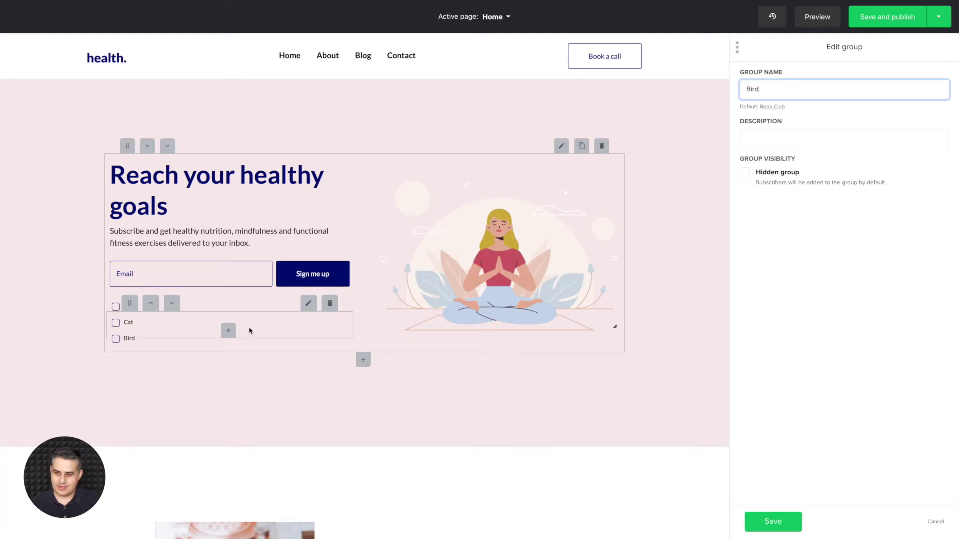
pyautogui.click(744, 175)
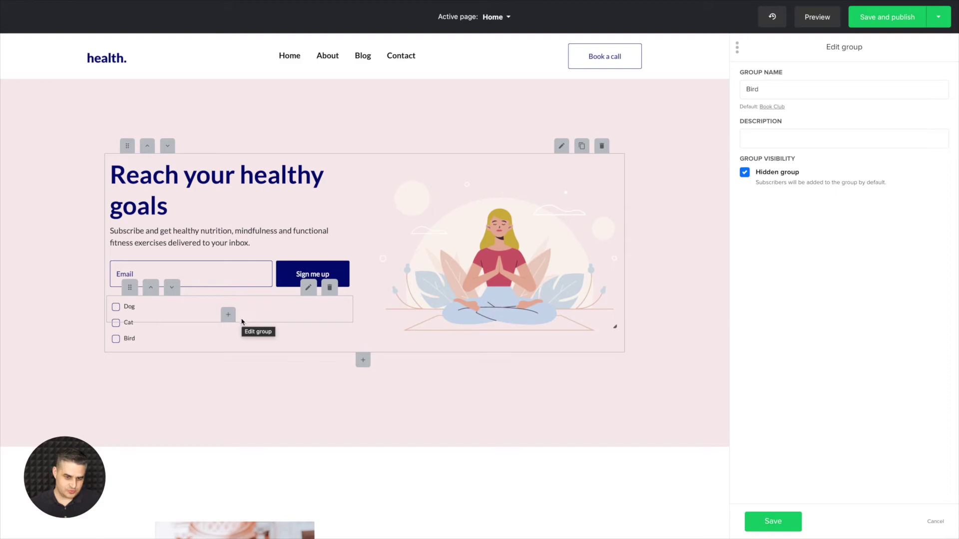
pyautogui.click(330, 319)
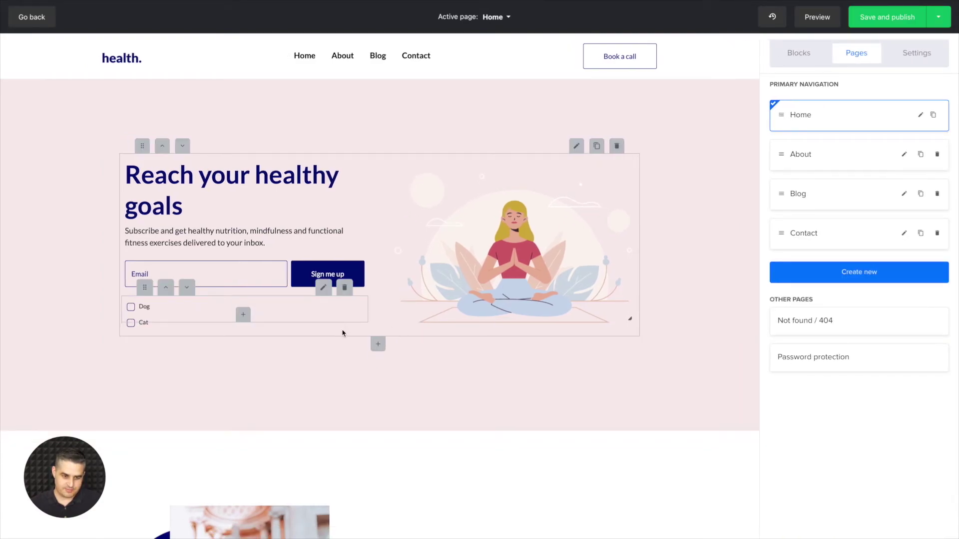
# Step: Delete the Cat checkbox, leaving only Dog, and reopen the signup block's Form options
pyautogui.click(343, 304)
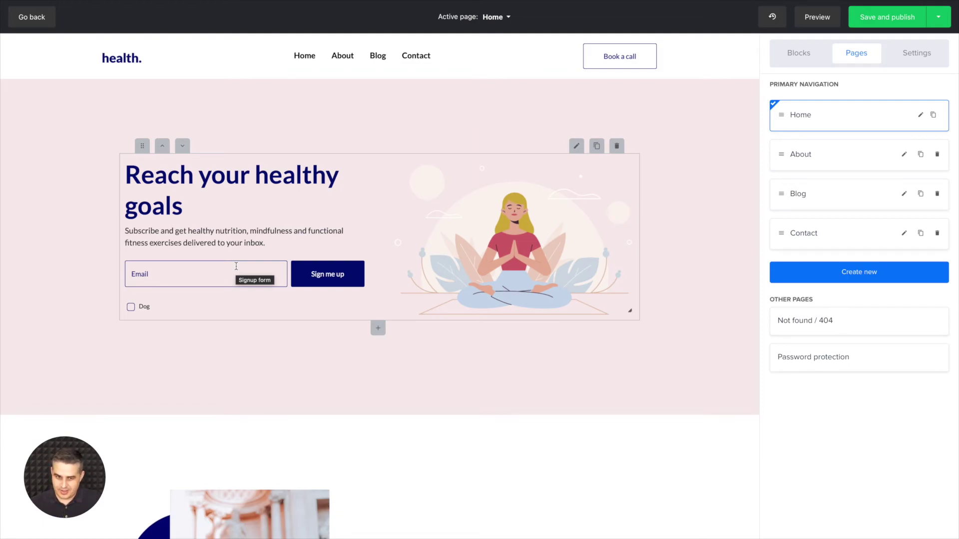
pyautogui.click(575, 147)
pyautogui.click(844, 81)
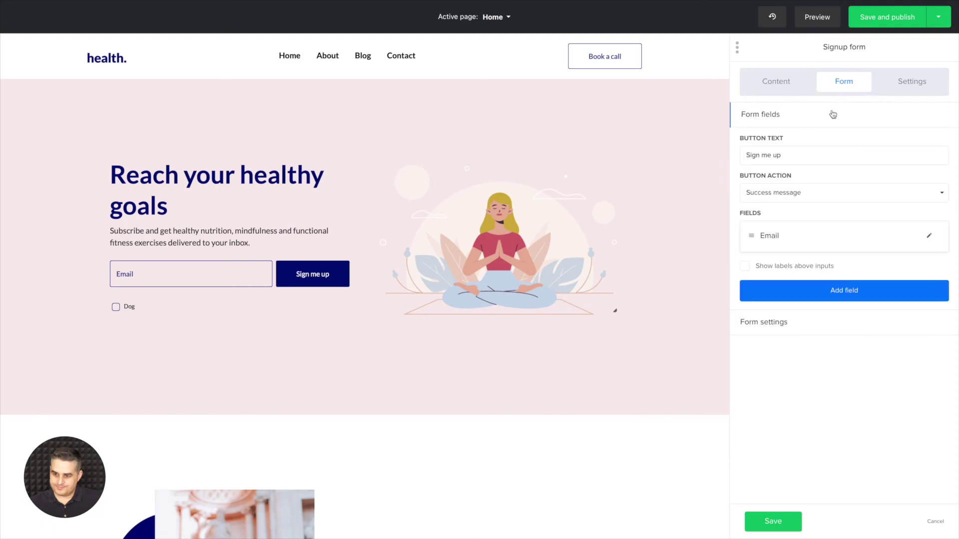
# Step: In Form settings, untick Interest groups and tick reCAPTCHA, then cancel without saving
pyautogui.click(769, 321)
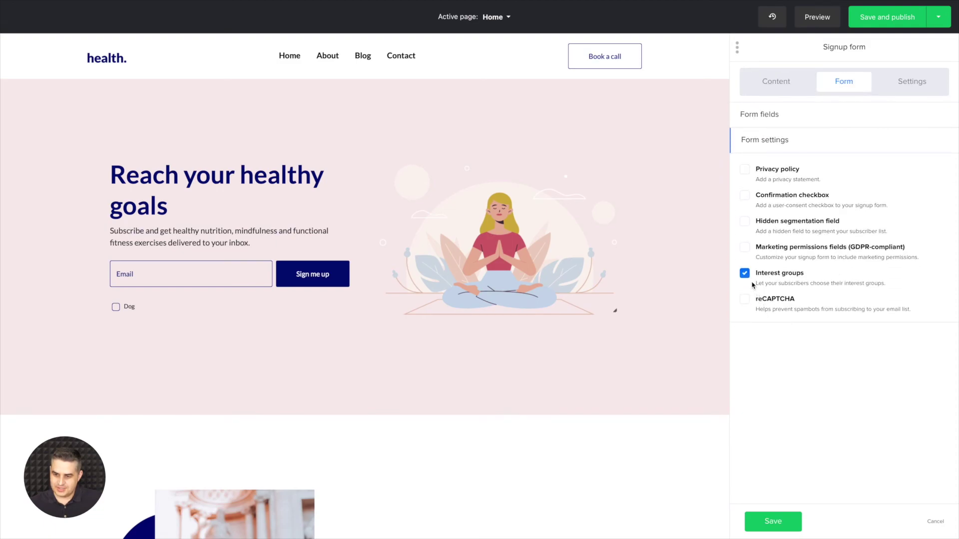
pyautogui.click(744, 273)
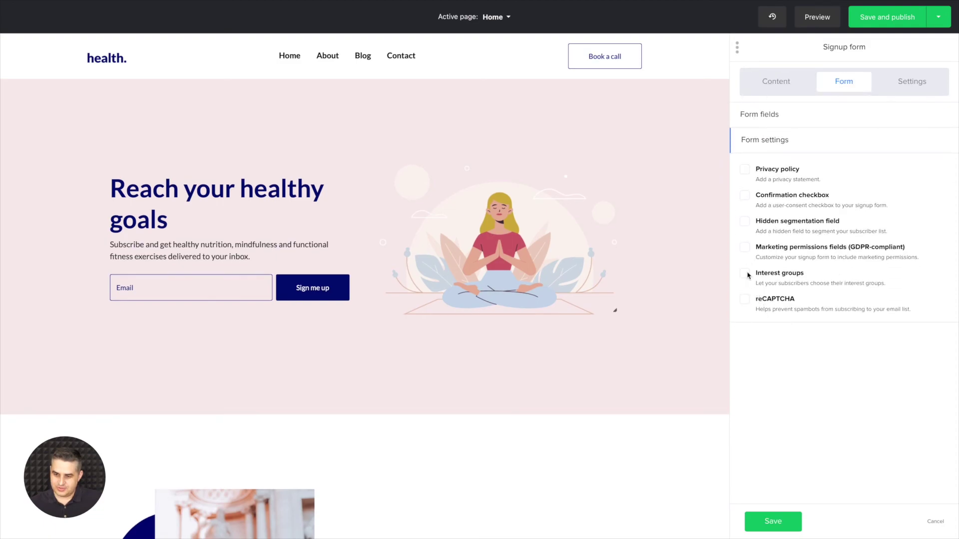
pyautogui.click(745, 300)
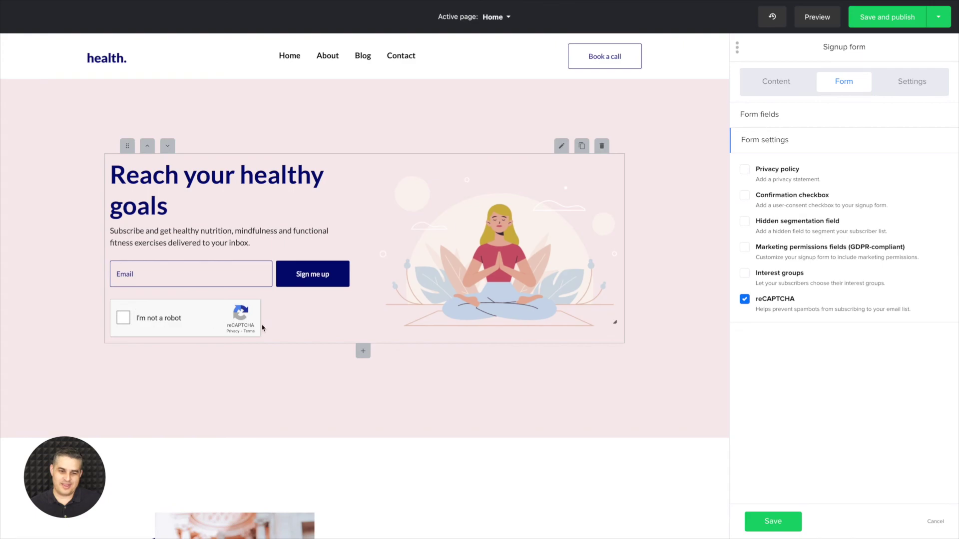
pyautogui.click(935, 520)
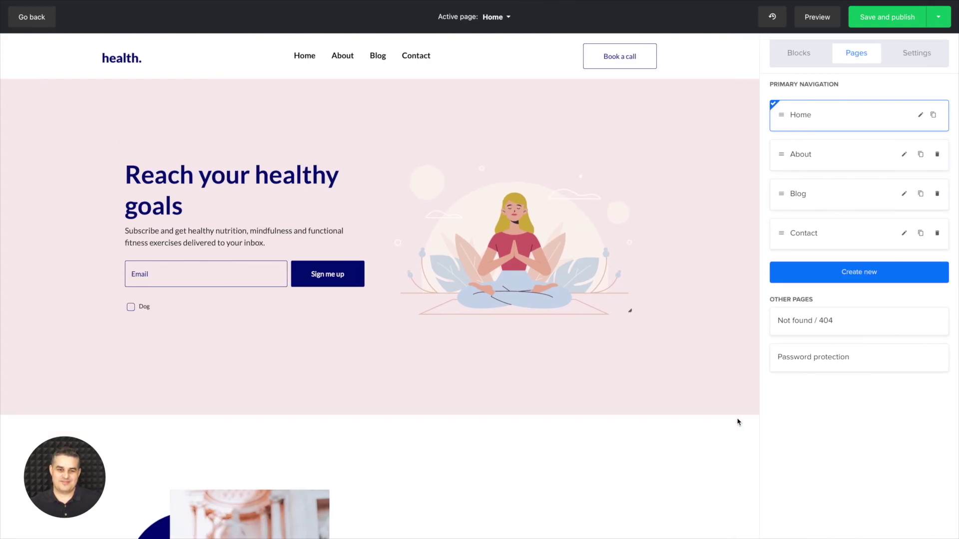